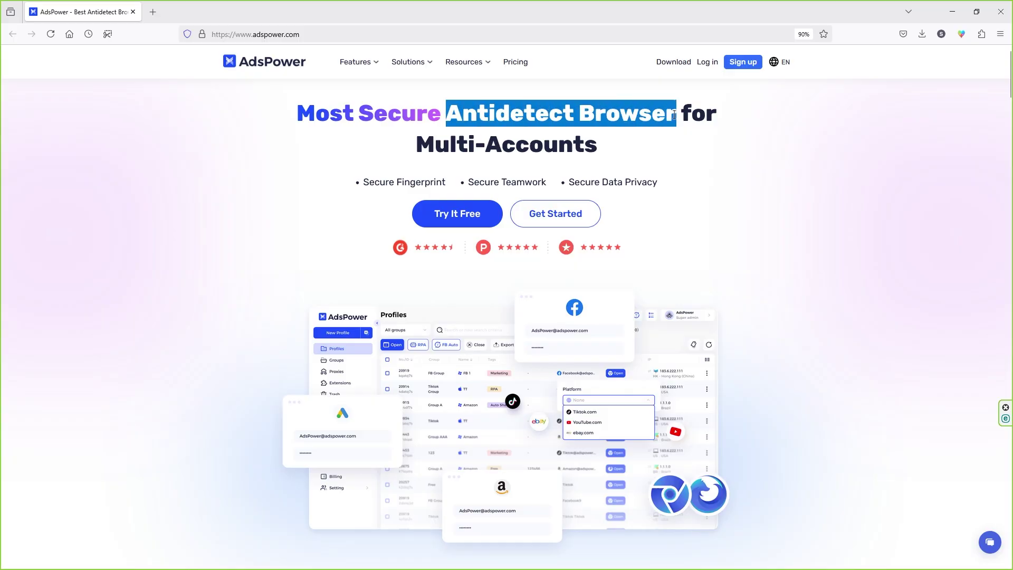
Clear the headline selection and scroll past the sector cards to the customer reviews carousel
{"action": "left_click", "coordinate": [673, 158]}
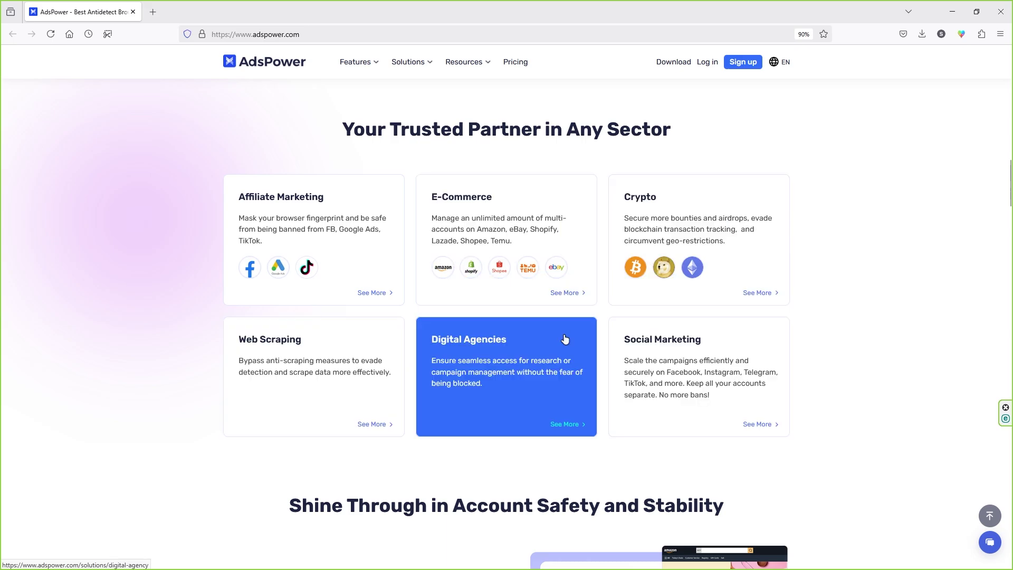
{"action": "scroll", "coordinate": [369, 419], "scroll_direction": "down", "scroll_amount": 15}
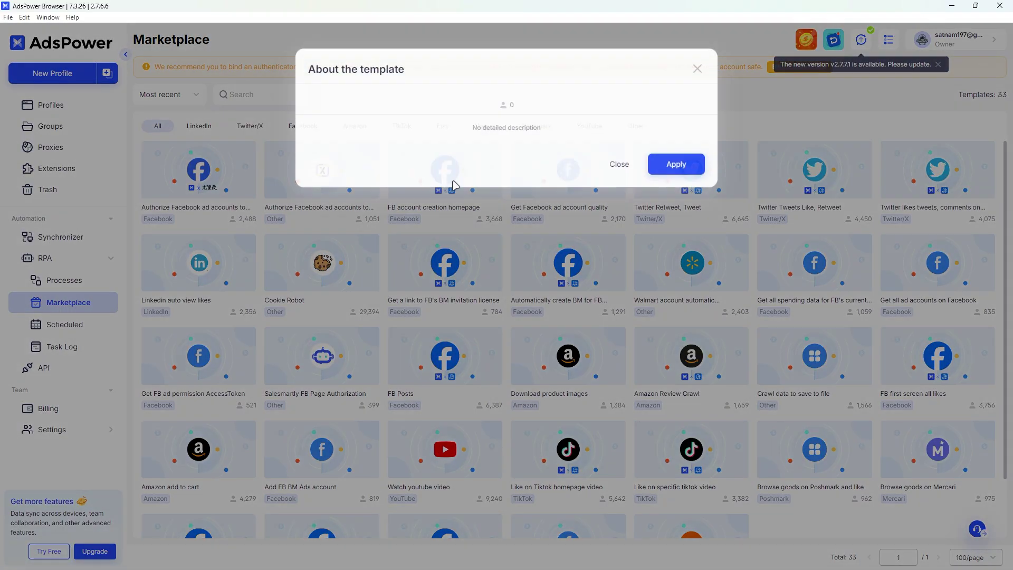
Scroll through the FB account creation template's steps and close its About dialog
{"action": "scroll", "coordinate": [495, 290], "scroll_direction": "down", "scroll_amount": 5}
{"action": "scroll", "coordinate": [520, 291], "scroll_direction": "down", "scroll_amount": 5}
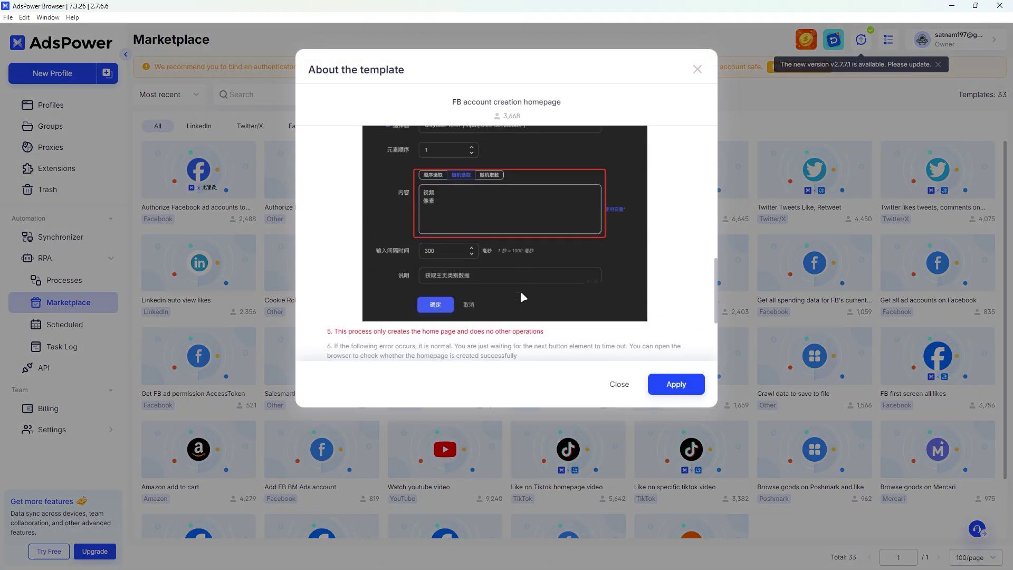
{"action": "left_click", "coordinate": [620, 390]}
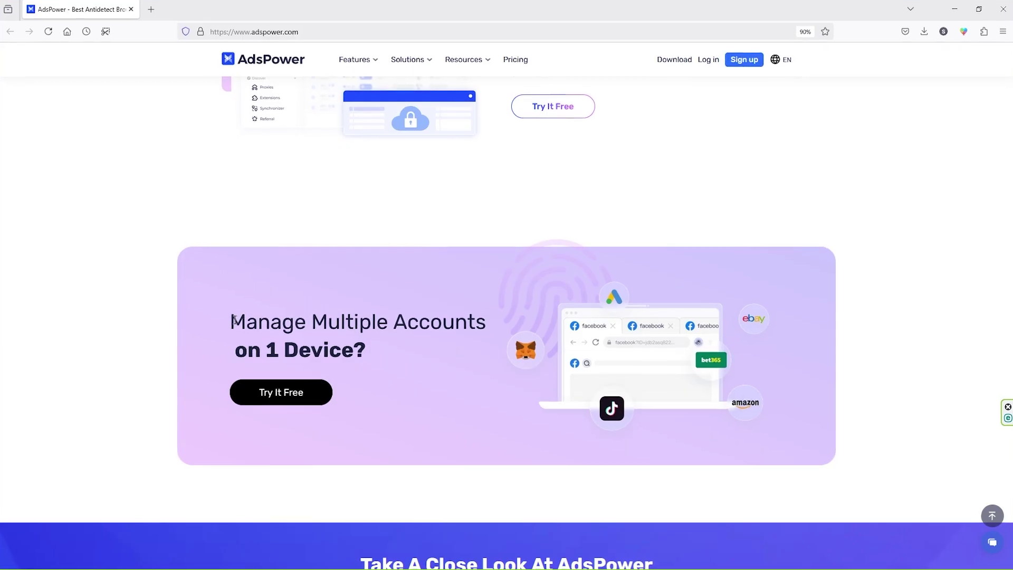
Highlight 'Manage Multiple Accounts', deselect it, then highlight 'on 1 Device' in the heading
{"action": "left_click_drag", "start_coordinate": [226, 319], "coordinate": [417, 319]}
{"action": "left_click", "coordinate": [235, 349]}
{"action": "left_click_drag", "start_coordinate": [221, 340], "coordinate": [346, 340]}
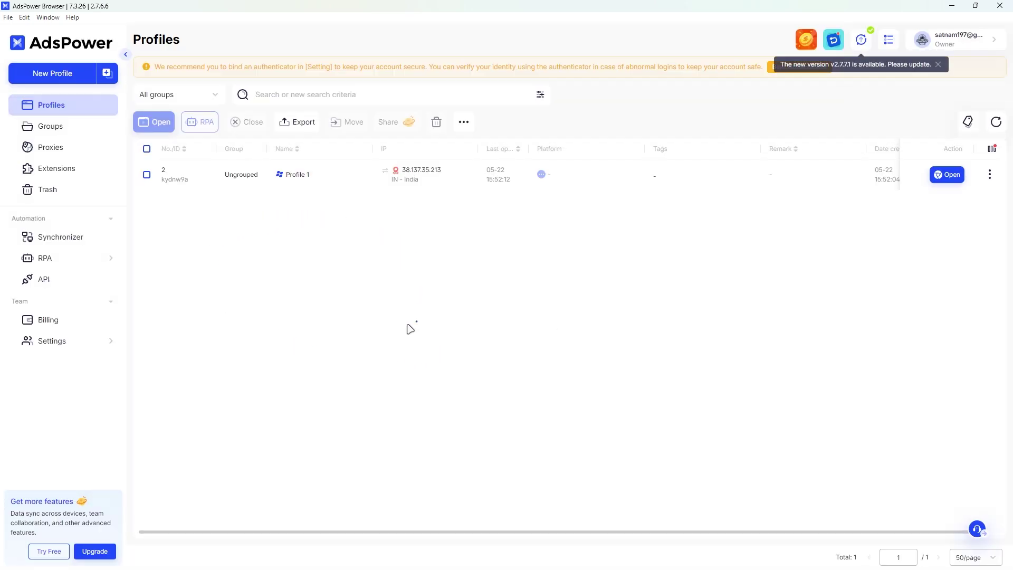
Start a new browser profile using the SunBrowser Chrome 134 kernel
{"action": "left_click", "coordinate": [54, 77]}
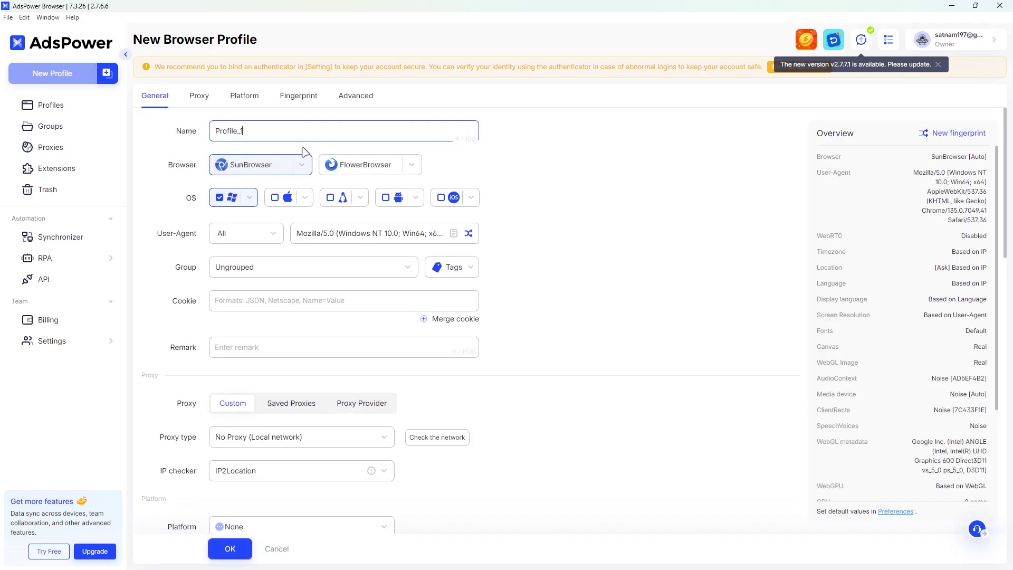
{"action": "left_click", "coordinate": [274, 175]}
{"action": "left_click", "coordinate": [226, 203]}
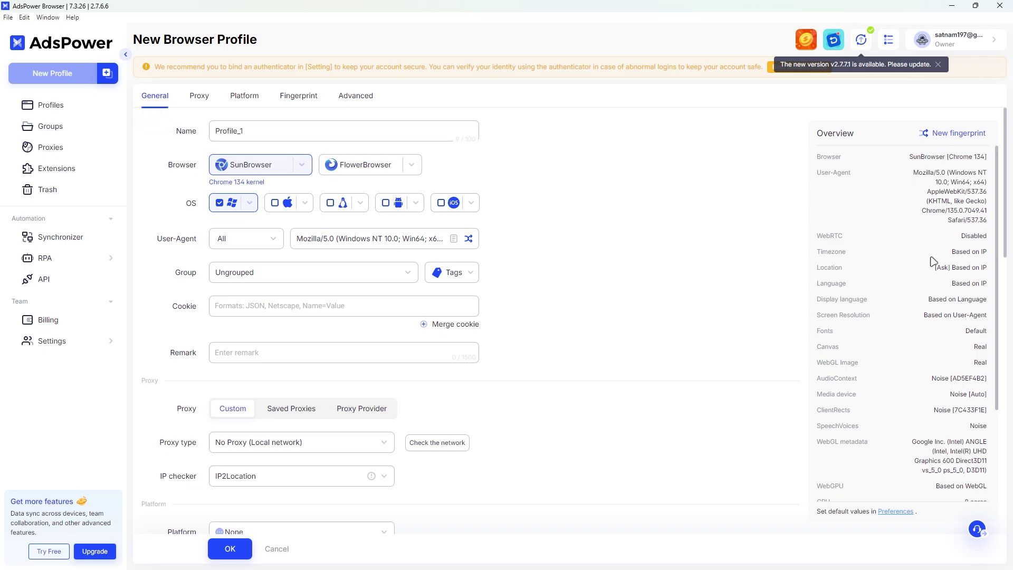
{"action": "scroll", "coordinate": [870, 349], "scroll_direction": "down", "scroll_amount": 1}
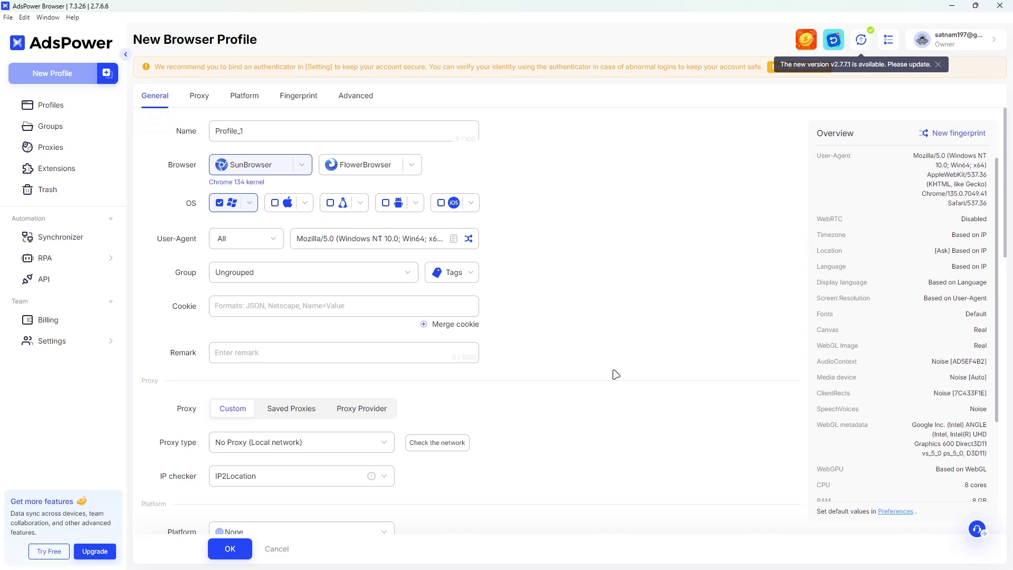
Review the proxy types and target platform list, leaving the platform at None
{"action": "left_click", "coordinate": [200, 96]}
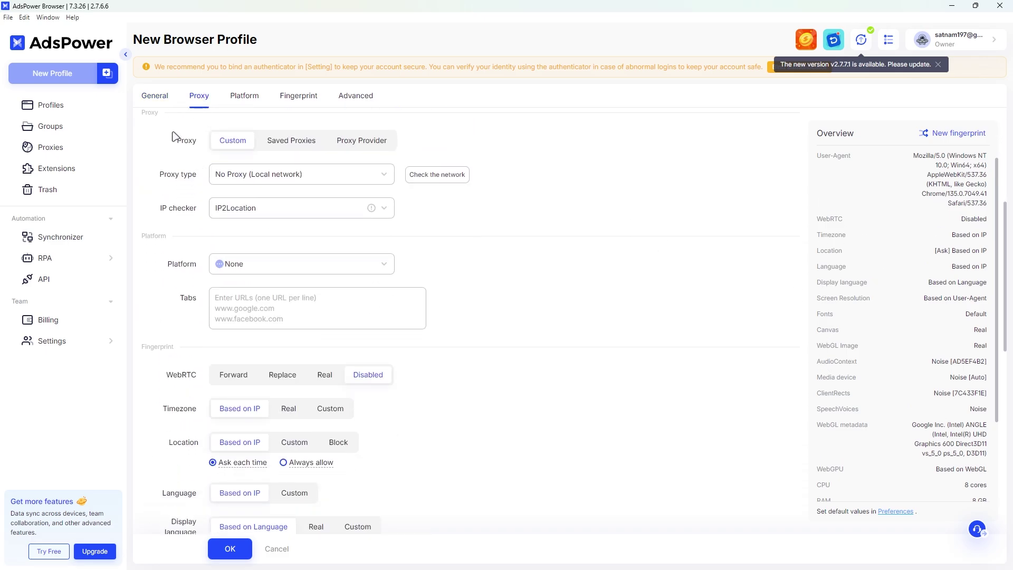
{"action": "left_click", "coordinate": [259, 177]}
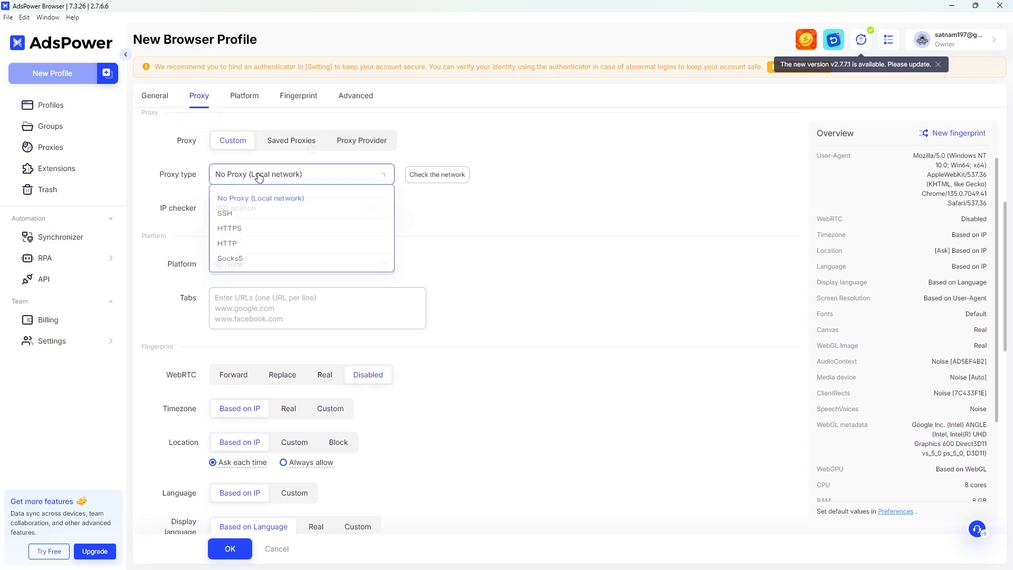
{"action": "left_click", "coordinate": [181, 264]}
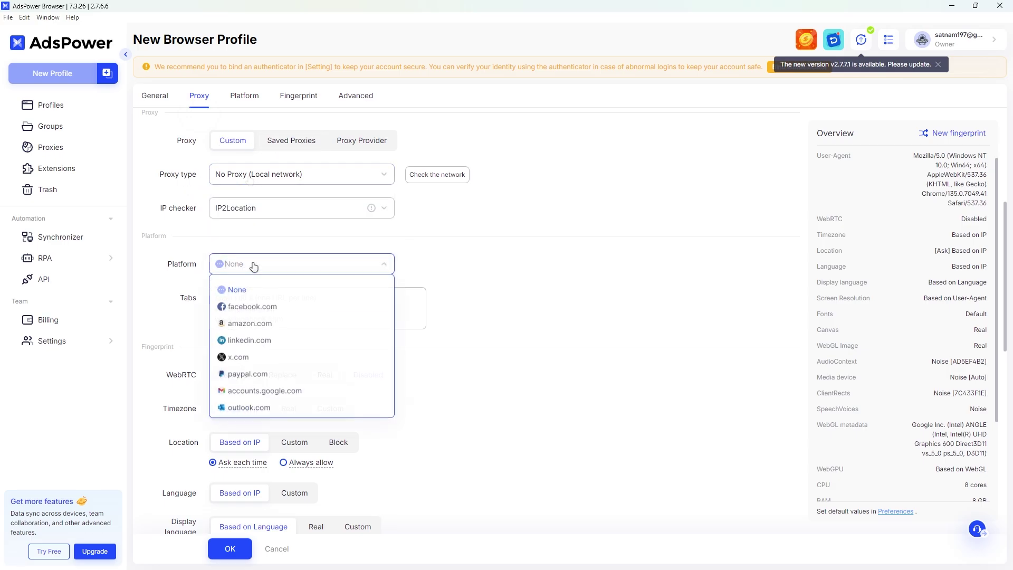
{"action": "scroll", "coordinate": [290, 367], "scroll_direction": "down", "scroll_amount": 3}
{"action": "scroll", "coordinate": [285, 383], "scroll_direction": "down", "scroll_amount": 5}
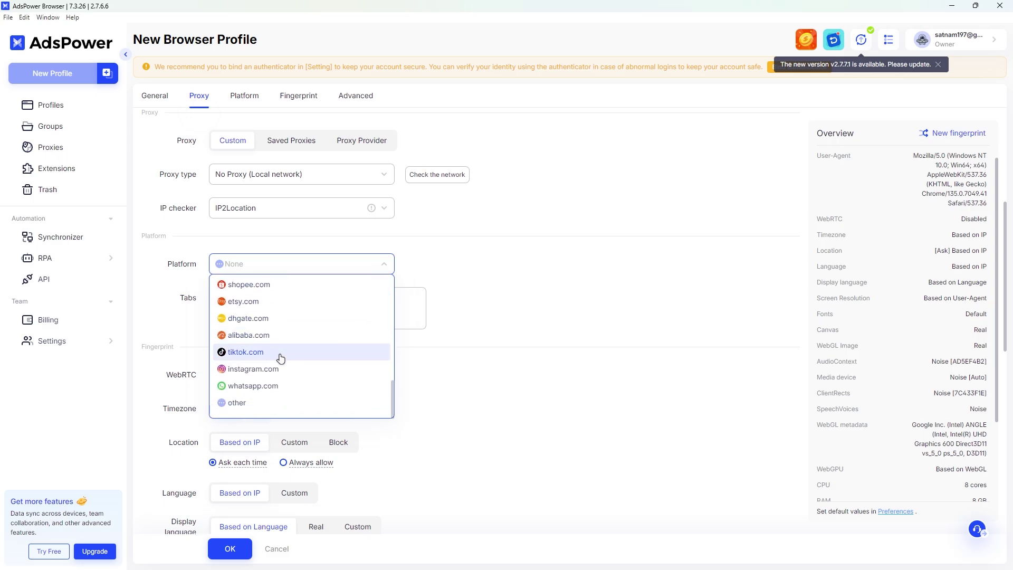
{"action": "left_click", "coordinate": [164, 310]}
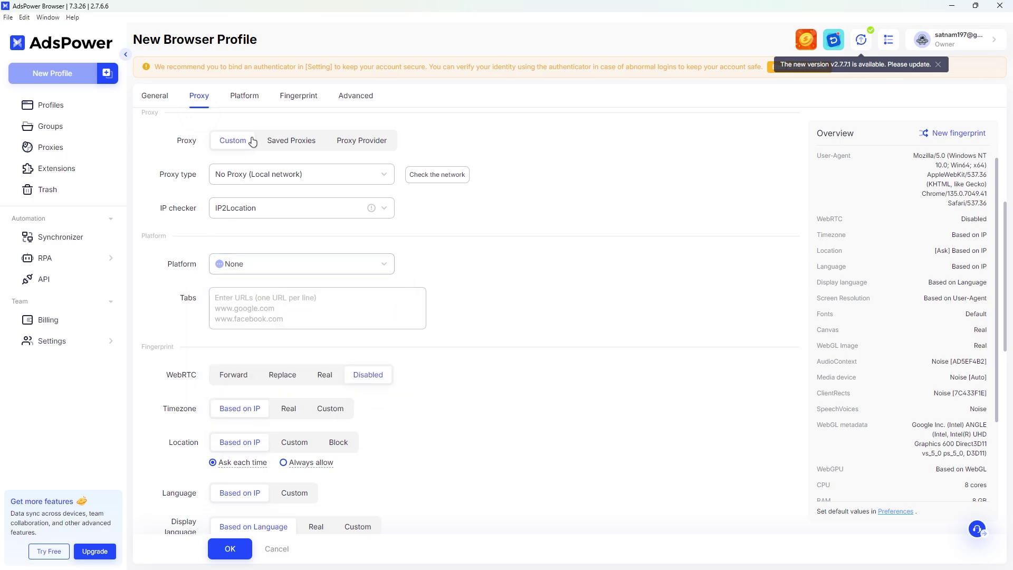
Check the platform settings and save the new profile as Profile_1
{"action": "left_click", "coordinate": [243, 98]}
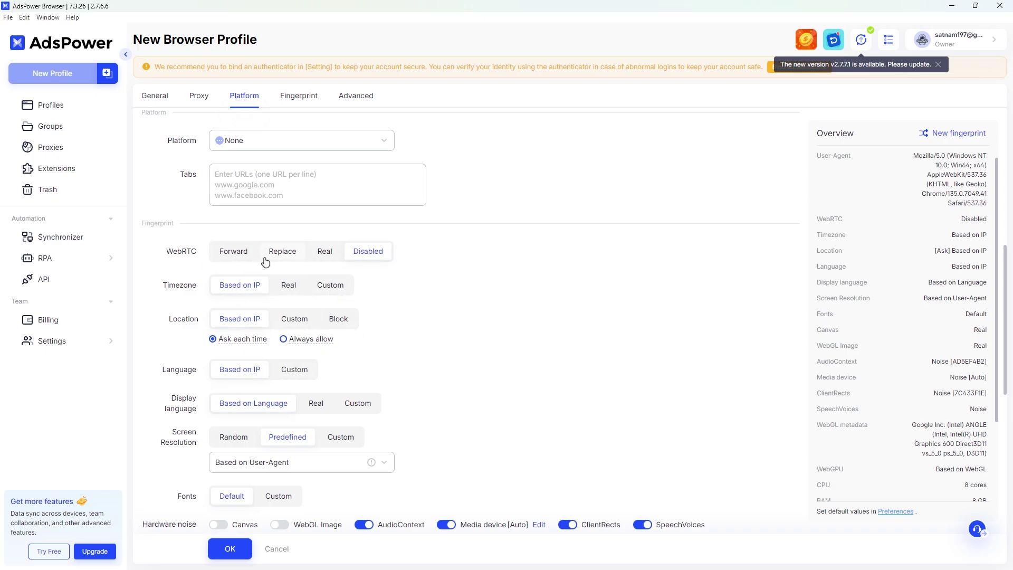
{"action": "scroll", "coordinate": [469, 423], "scroll_direction": "down", "scroll_amount": 7}
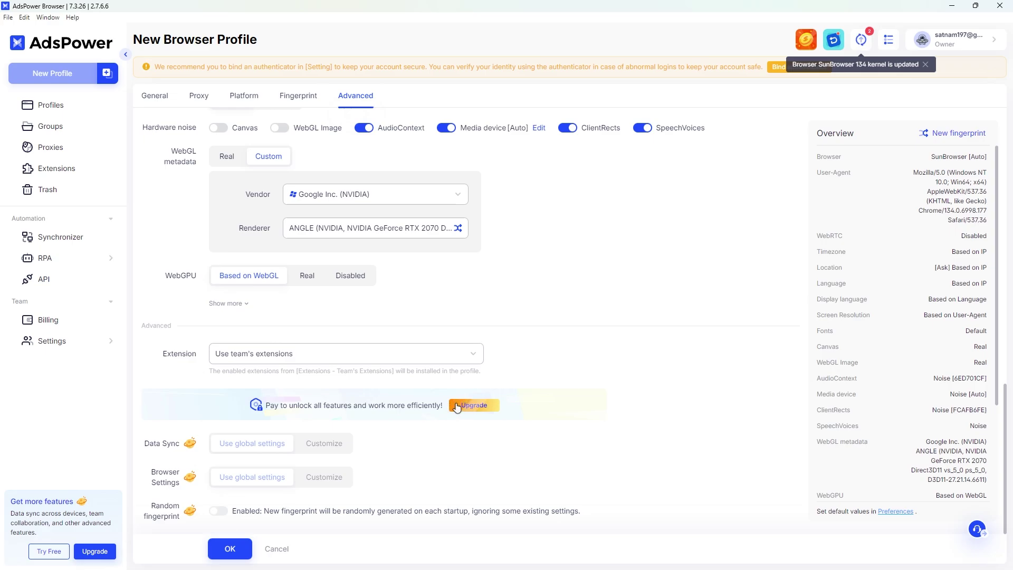
{"action": "left_click", "coordinate": [230, 549]}
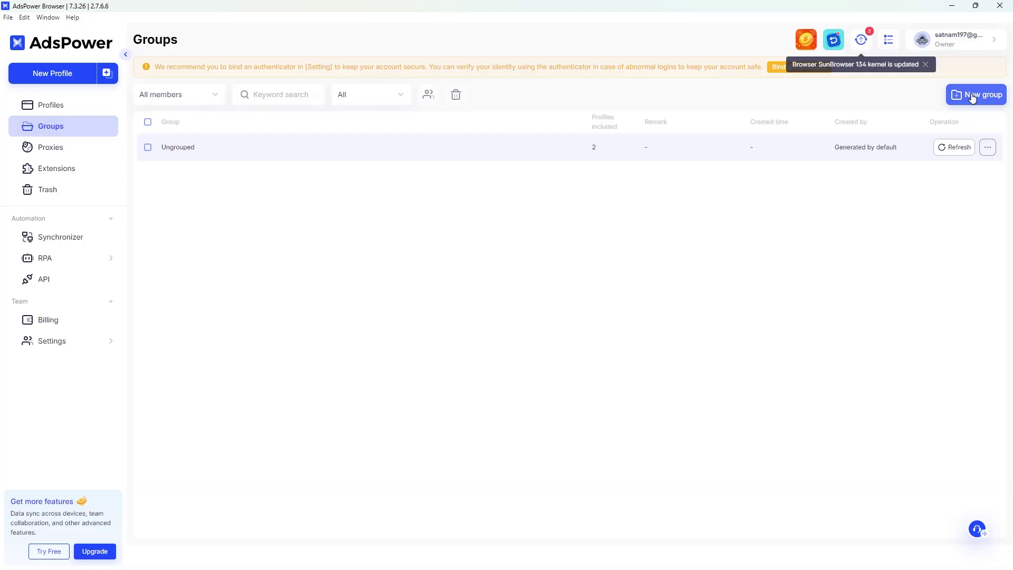
Try New group on the Groups page and cancel, then view the Add proxy form
{"action": "left_click", "coordinate": [973, 98]}
{"action": "left_click", "coordinate": [458, 185]}
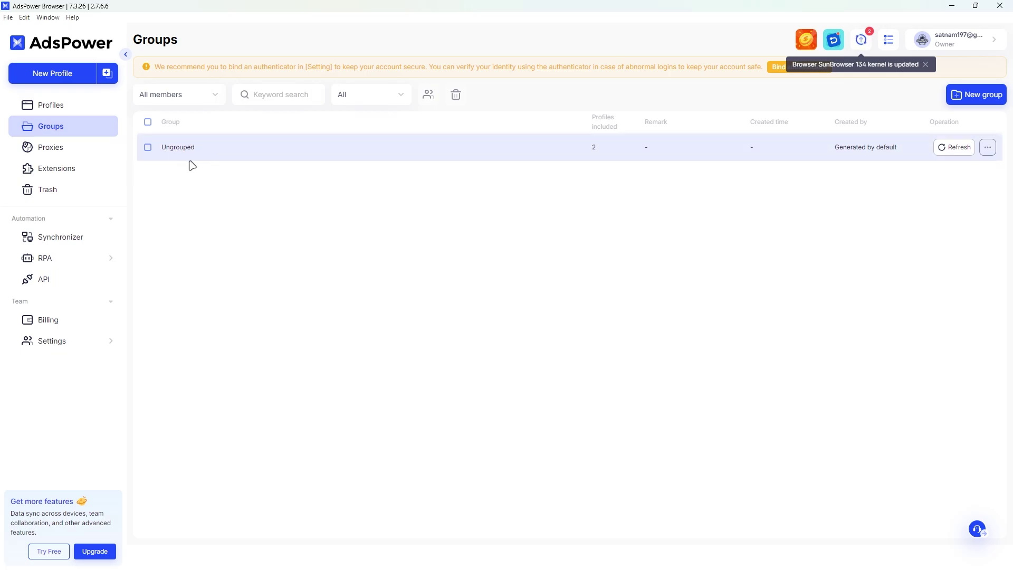
{"action": "left_click", "coordinate": [44, 150]}
{"action": "left_click", "coordinate": [161, 135]}
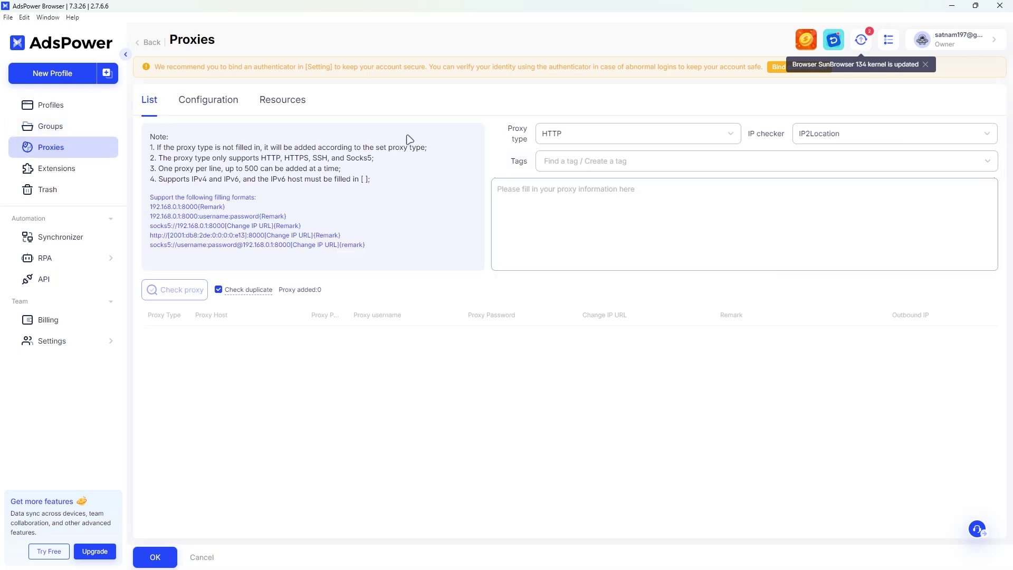
Browse the Recommended extensions catalog, then go to the Synchronizer page
{"action": "left_click", "coordinate": [55, 170]}
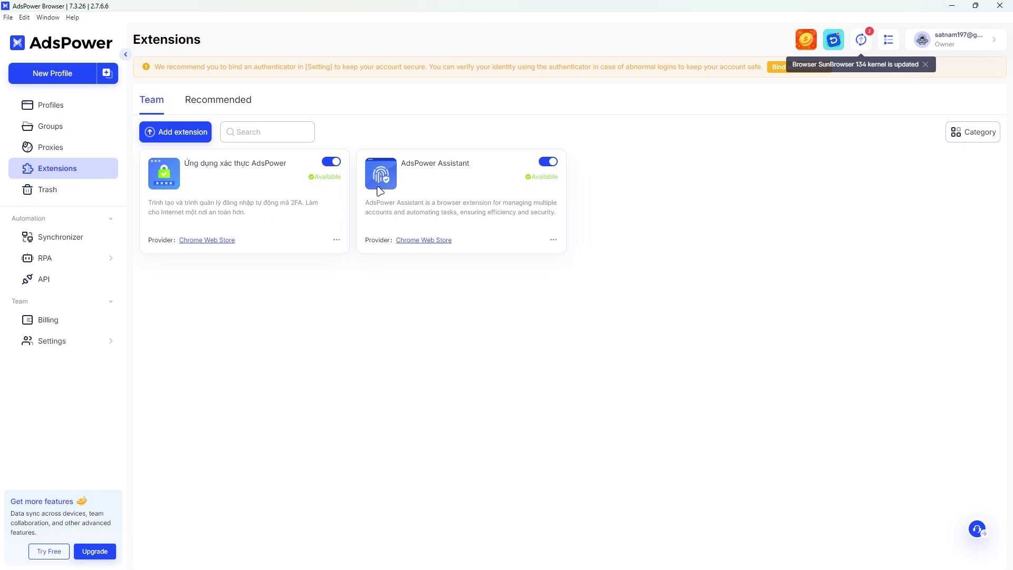
{"action": "left_click", "coordinate": [221, 102]}
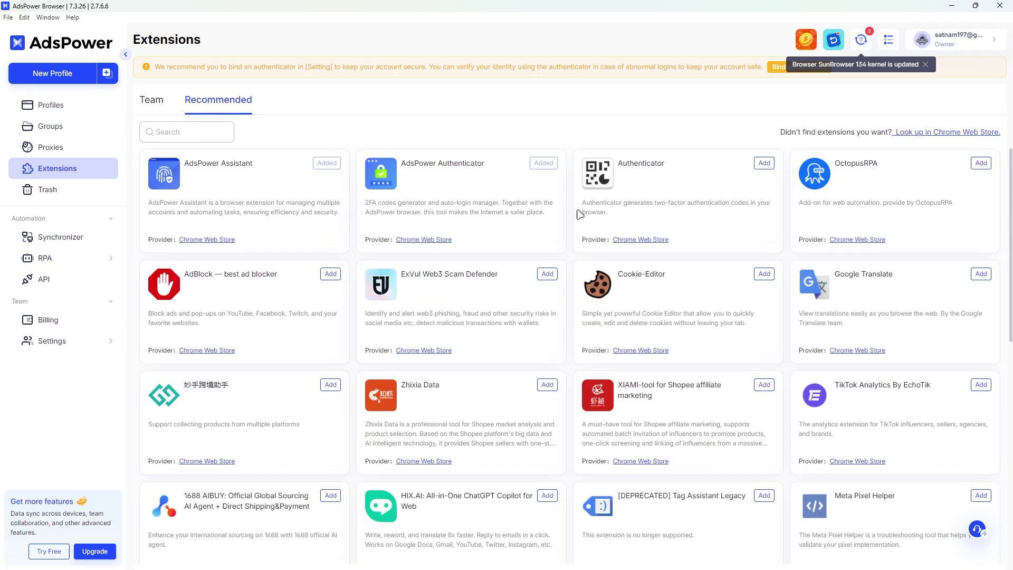
{"action": "scroll", "coordinate": [521, 342], "scroll_direction": "down", "scroll_amount": 7}
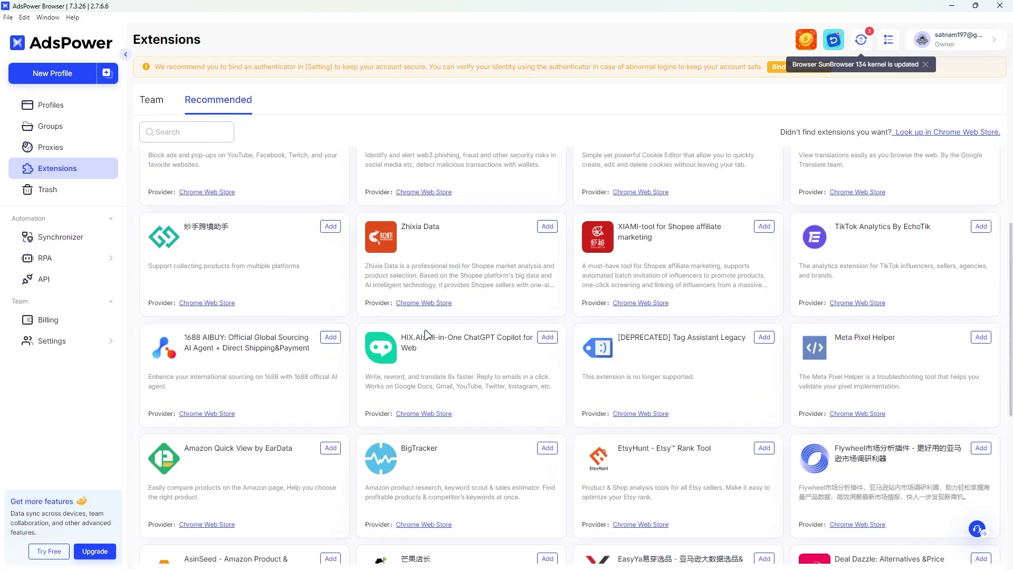
{"action": "scroll", "coordinate": [475, 368], "scroll_direction": "up", "scroll_amount": 6}
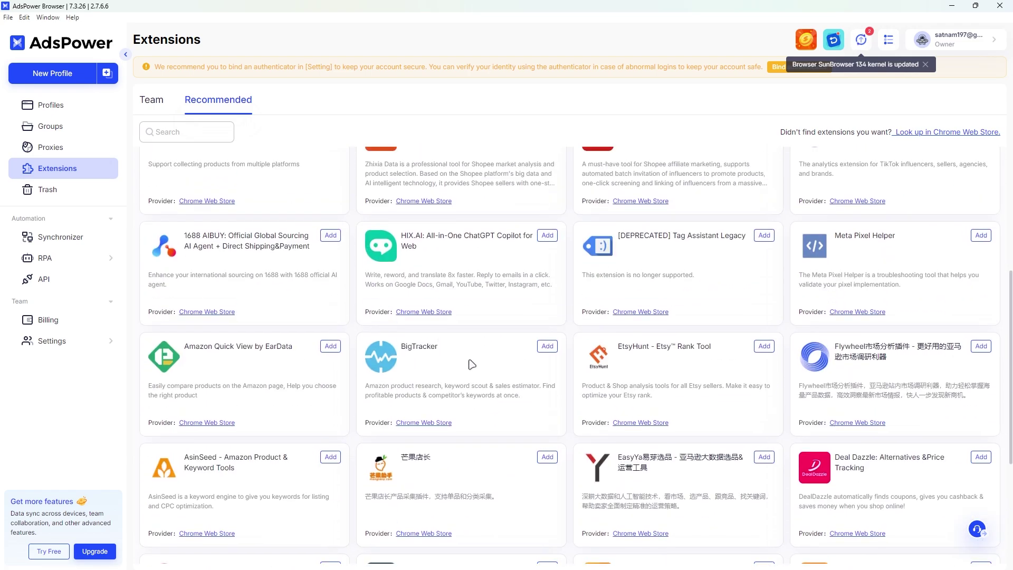
{"action": "scroll", "coordinate": [517, 404], "scroll_direction": "up", "scroll_amount": 1}
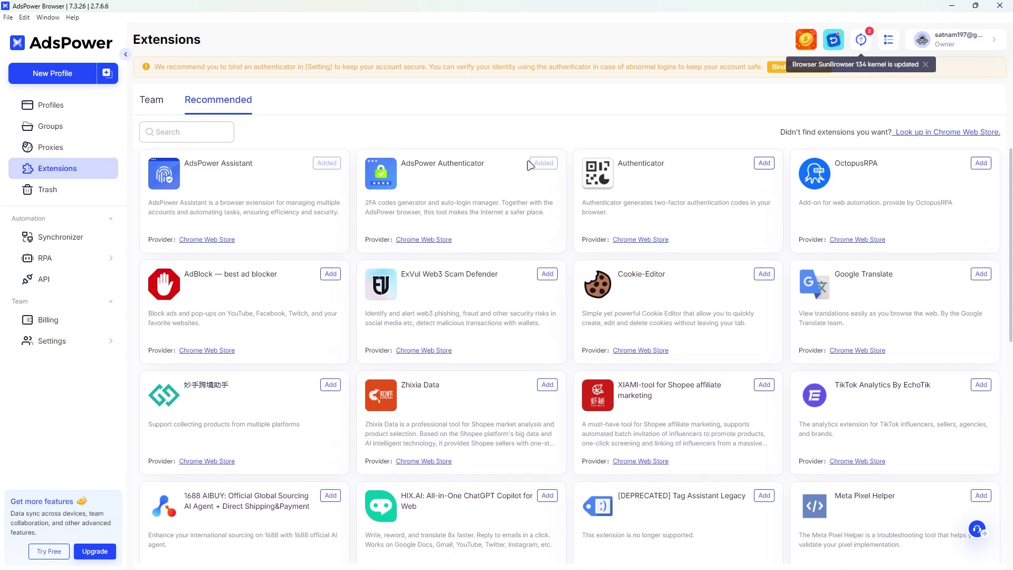
{"action": "left_click", "coordinate": [73, 238]}
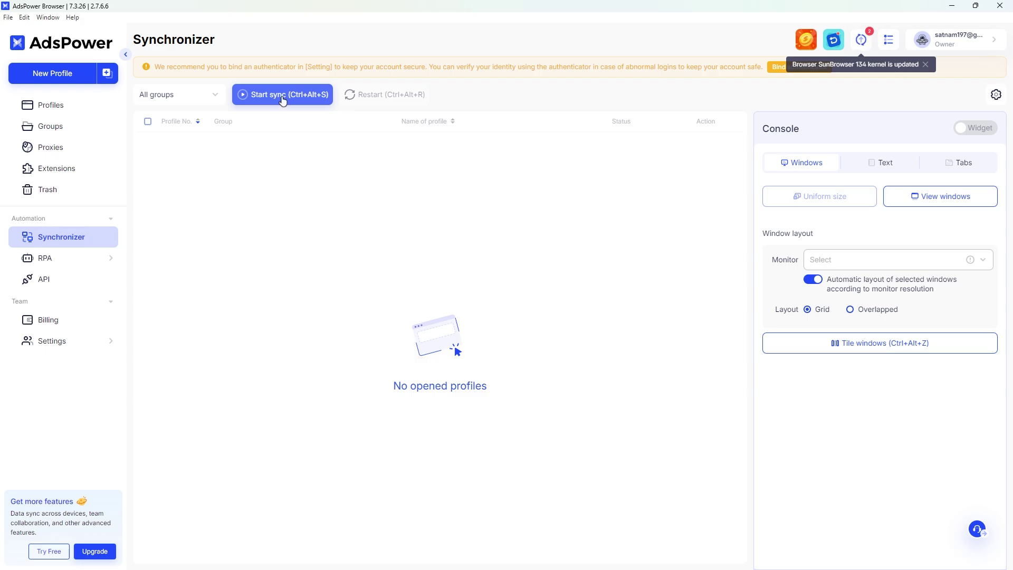
Launch the Profile_1 and Profile 1 browsers and start synchronizing their windows
{"action": "left_click", "coordinate": [52, 106]}
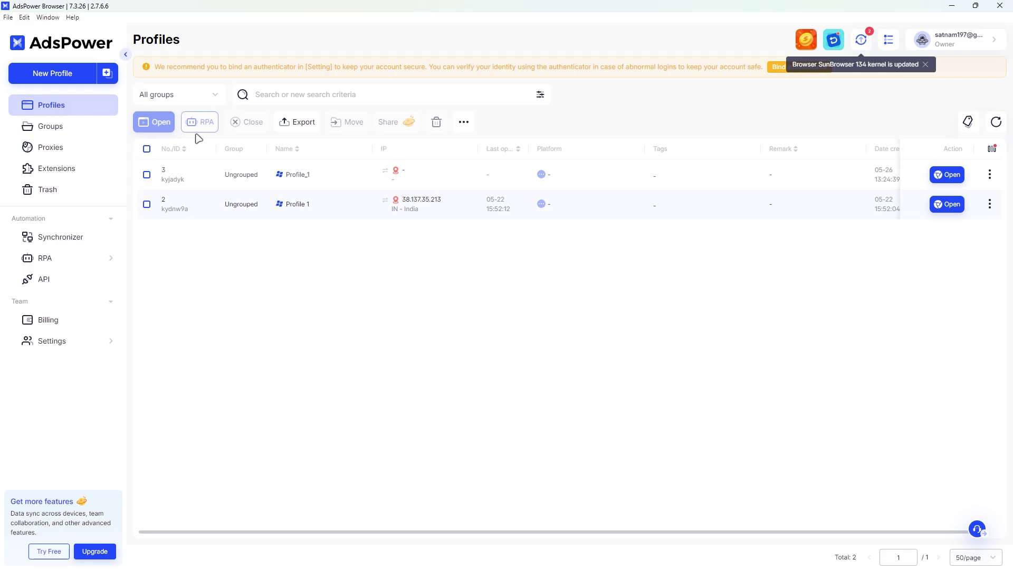
{"action": "left_click", "coordinate": [944, 175]}
{"action": "left_click", "coordinate": [939, 205]}
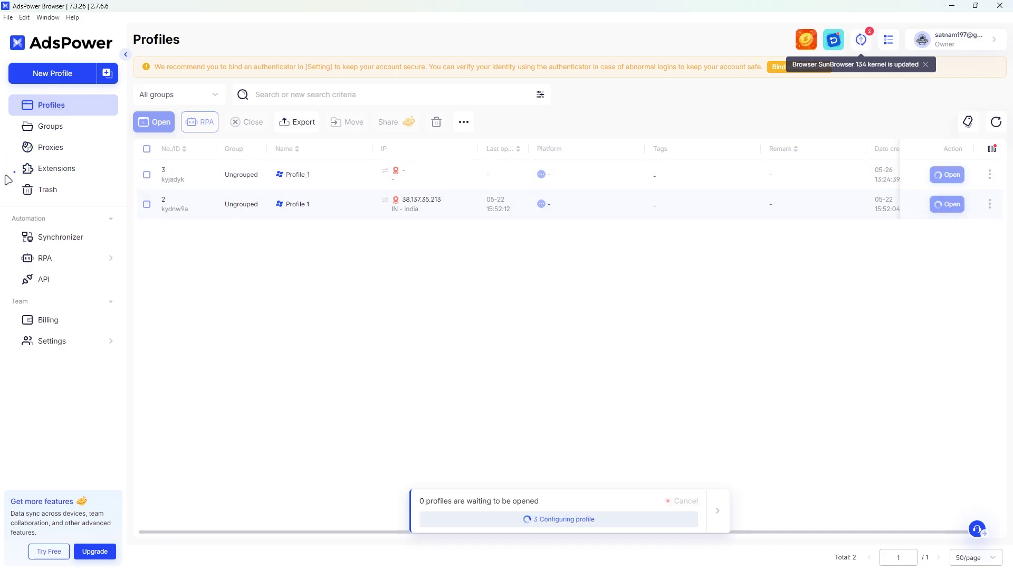
{"action": "left_click", "coordinate": [47, 237]}
{"action": "left_click", "coordinate": [276, 98]}
In both synced windows, open a new tab, type 'gog' in the address bar, then erase it
{"action": "left_click", "coordinate": [165, 8]}
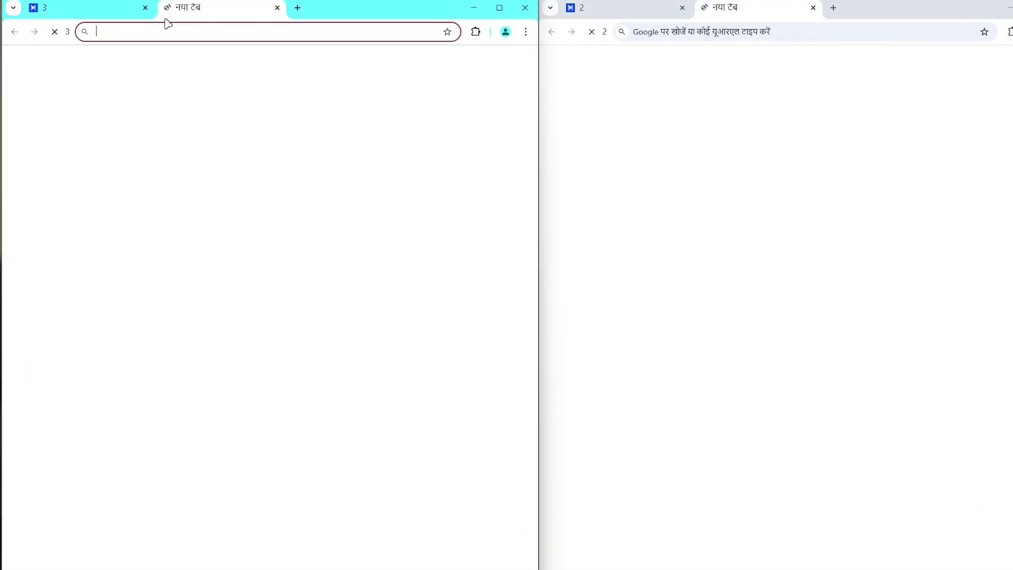
{"action": "left_click", "coordinate": [162, 37]}
{"action": "type", "text": "gog"}
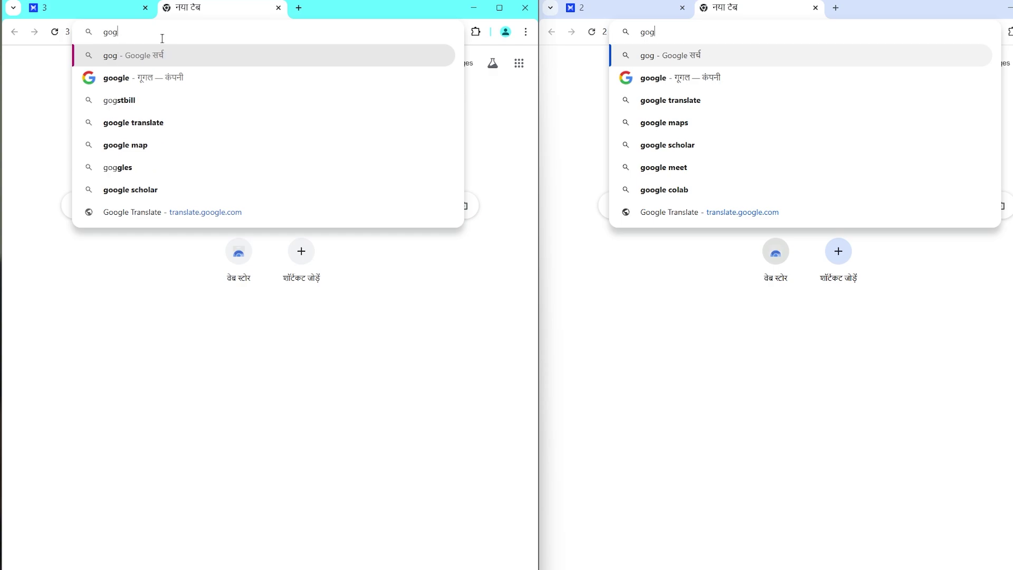
{"action": "key", "text": "BackSpace"}
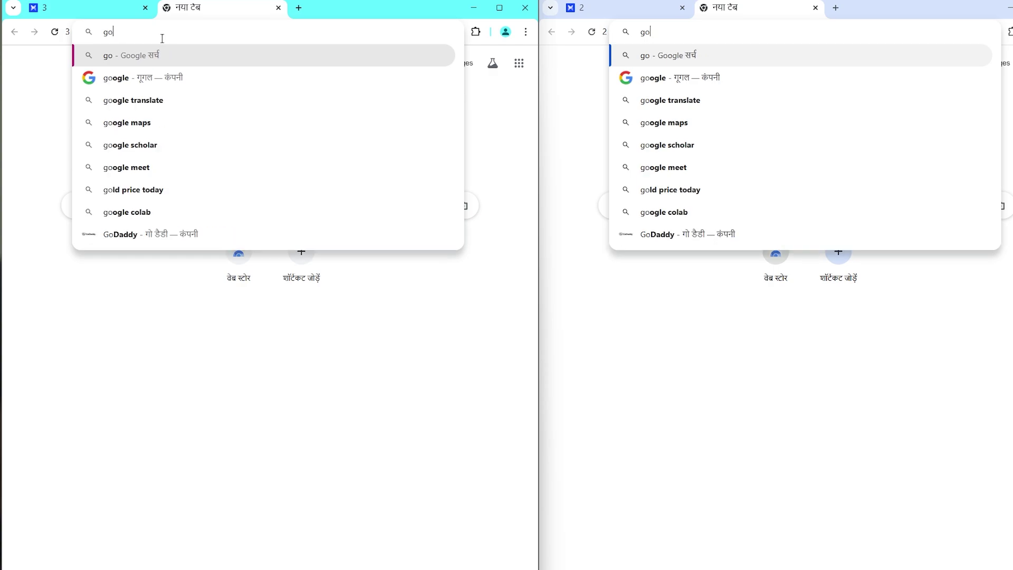
{"action": "key", "text": "BackSpace"}
{"action": "key", "text": "BackSpace"}
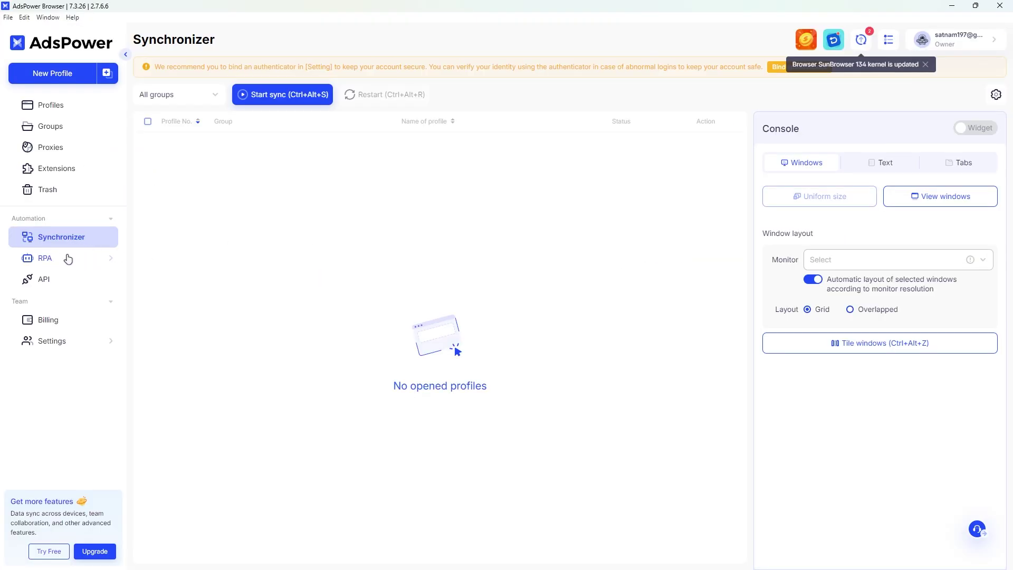
Look at the Create a process editor under RPA Processes, then open the template Marketplace
{"action": "left_click", "coordinate": [45, 258]}
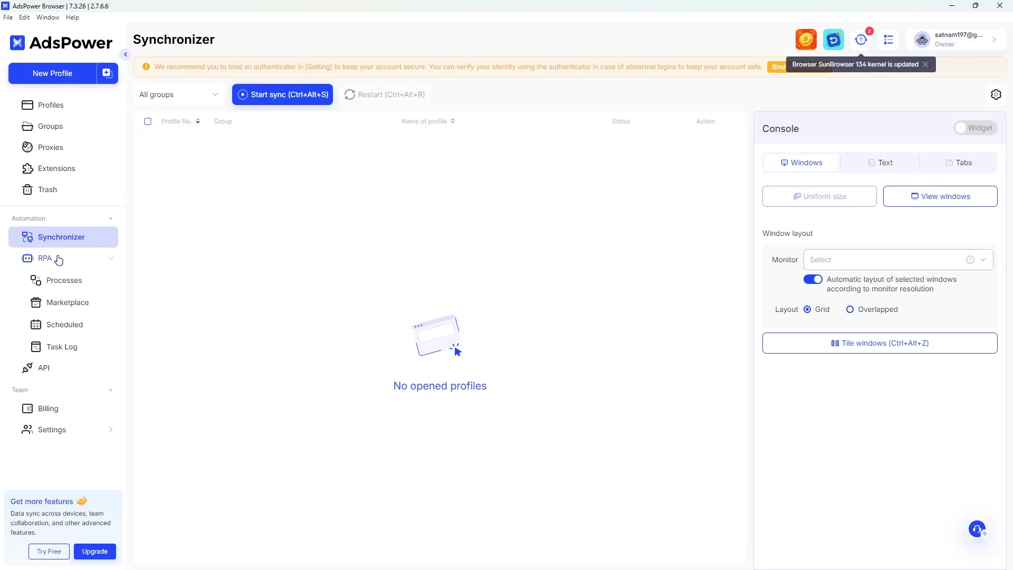
{"action": "left_click", "coordinate": [59, 283]}
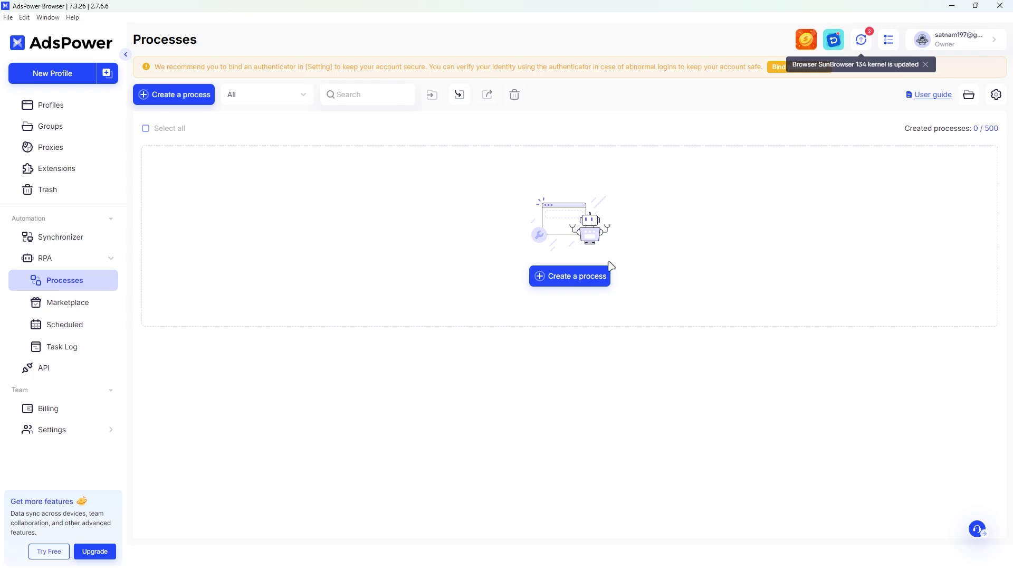
{"action": "left_click", "coordinate": [586, 283]}
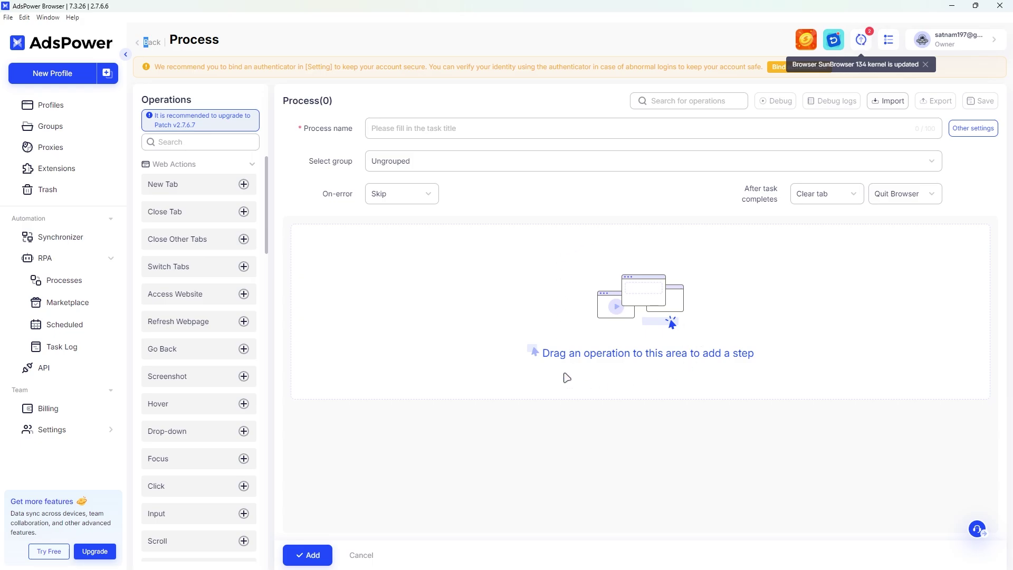
{"action": "scroll", "coordinate": [204, 221], "scroll_direction": "down", "scroll_amount": 5}
{"action": "left_click", "coordinate": [68, 302]}
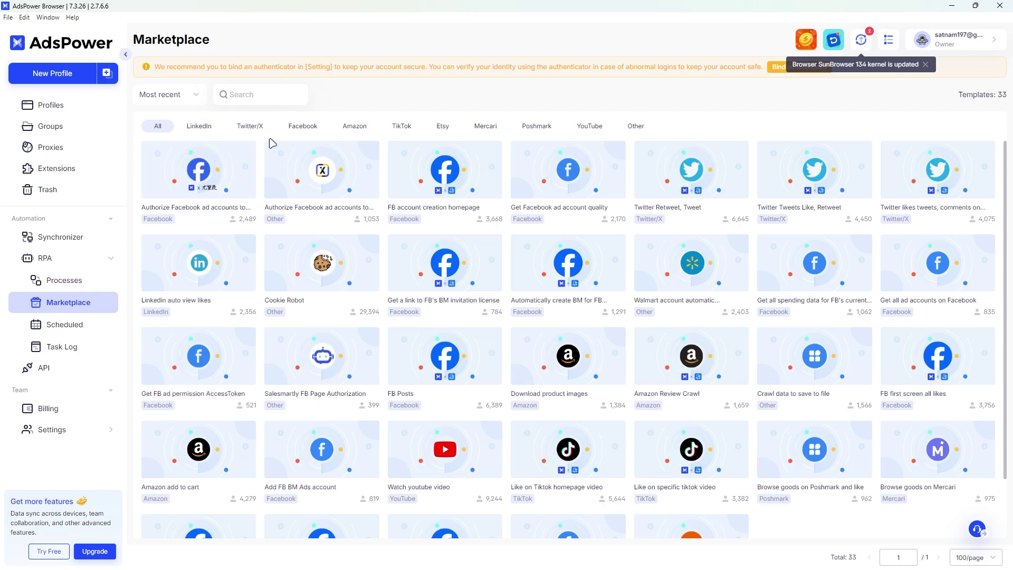
Filter the Marketplace templates by the Amazon and TikTok categories, then go to the API page
{"action": "left_click", "coordinate": [356, 131]}
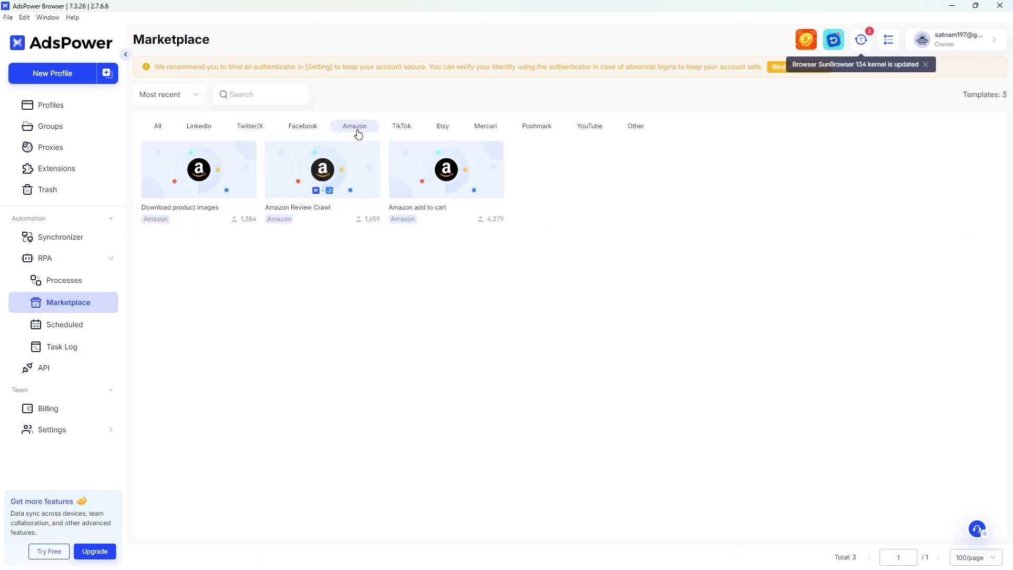
{"action": "left_click", "coordinate": [296, 127]}
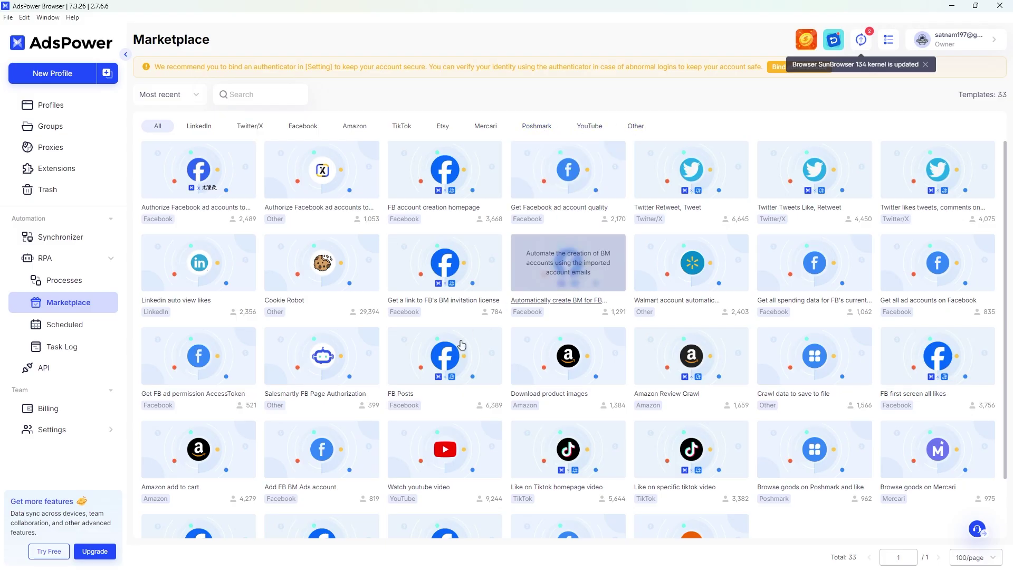
{"action": "scroll", "coordinate": [462, 344], "scroll_direction": "down", "scroll_amount": 2}
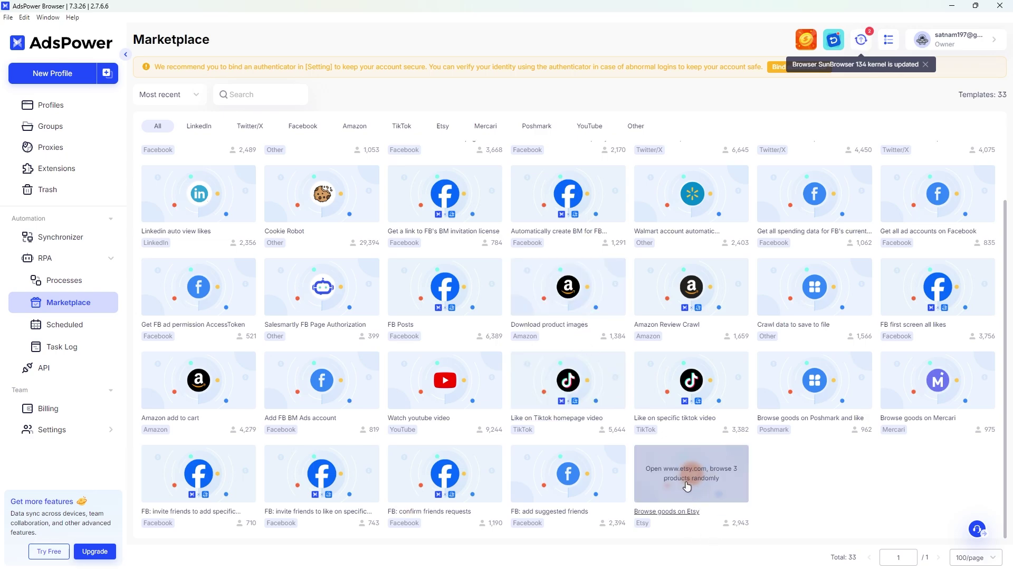
{"action": "scroll", "coordinate": [686, 486], "scroll_direction": "up", "scroll_amount": 2}
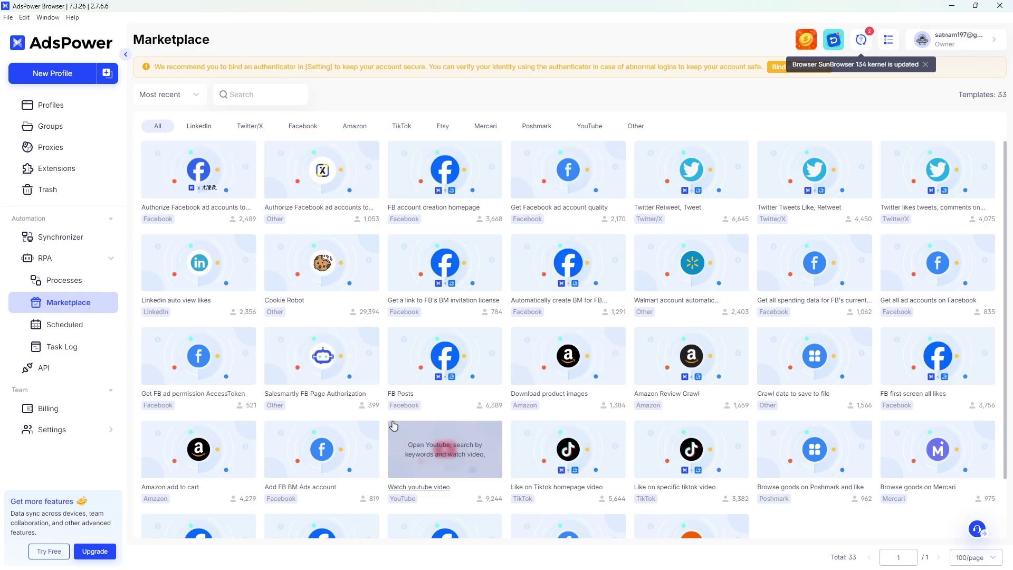
{"action": "left_click", "coordinate": [357, 131]}
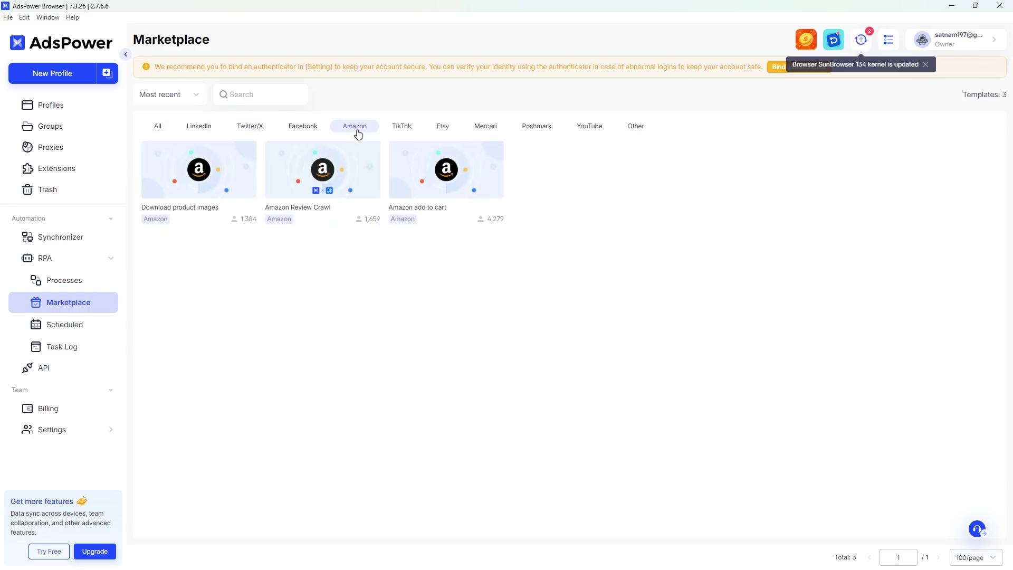
{"action": "left_click", "coordinate": [396, 127]}
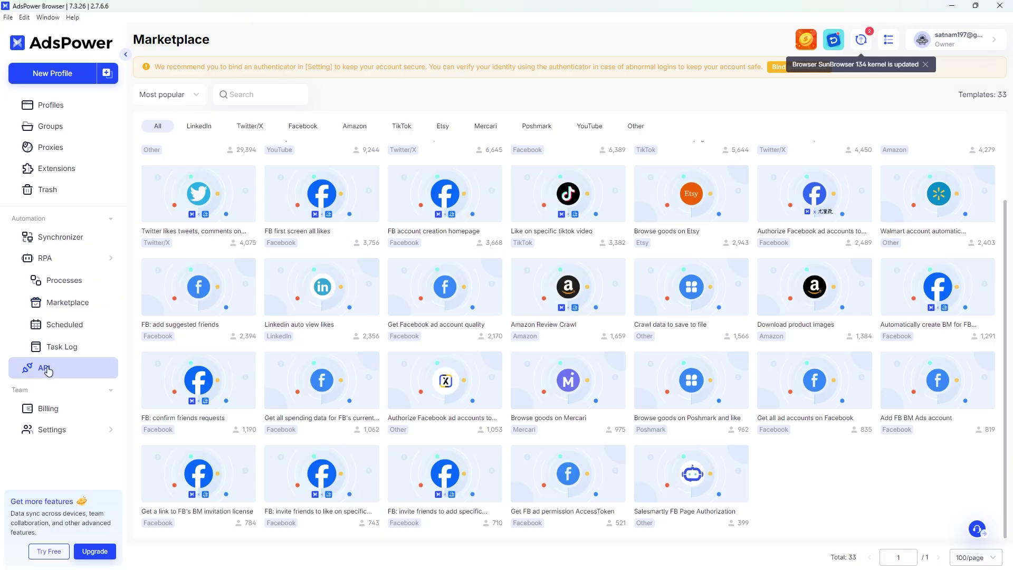
{"action": "left_click", "coordinate": [47, 366]}
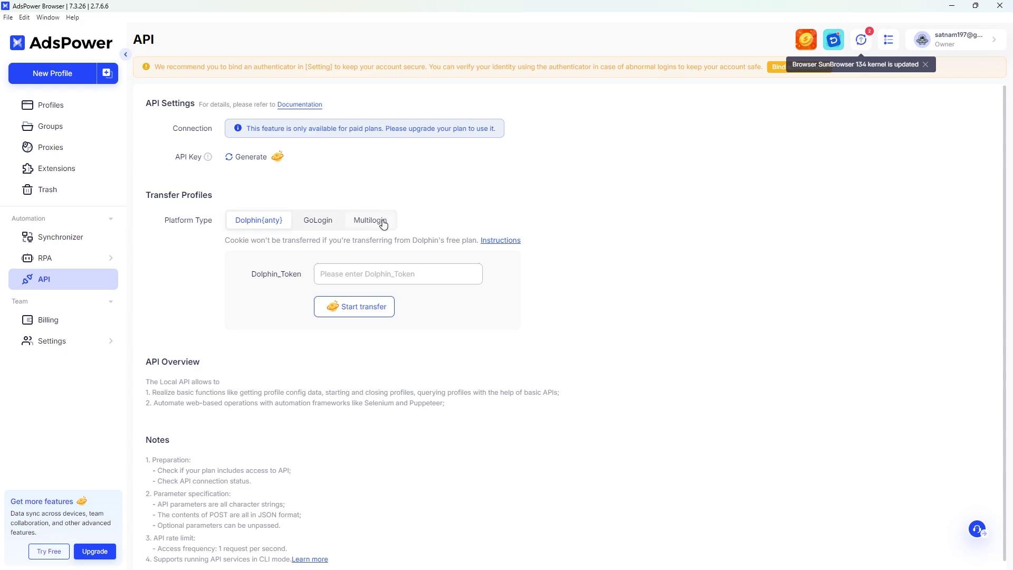
Review the API page's Dolphin_Token field and open the online support chat
{"action": "left_click", "coordinate": [353, 271]}
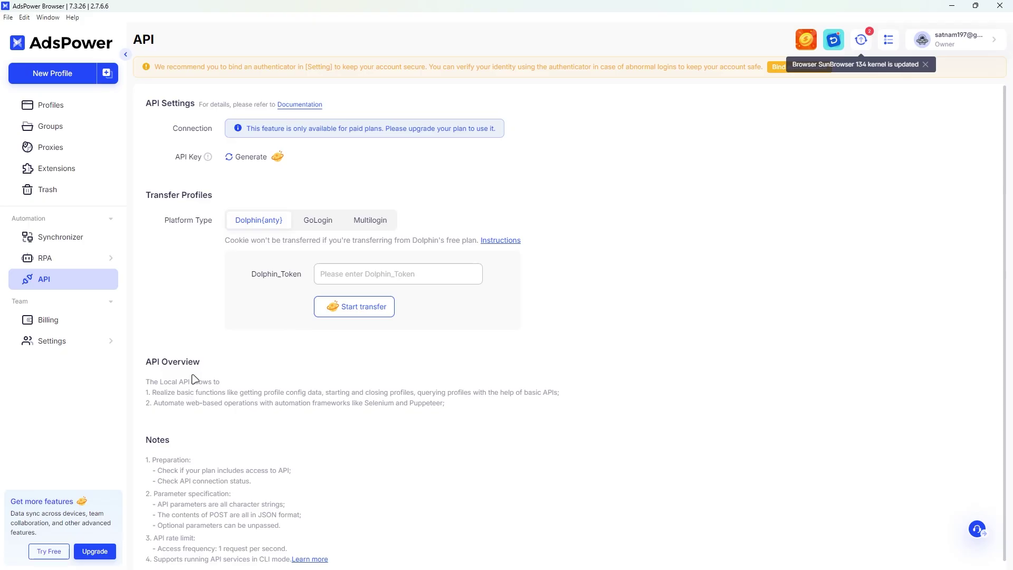
{"action": "scroll", "coordinate": [218, 432], "scroll_direction": "down", "scroll_amount": 1}
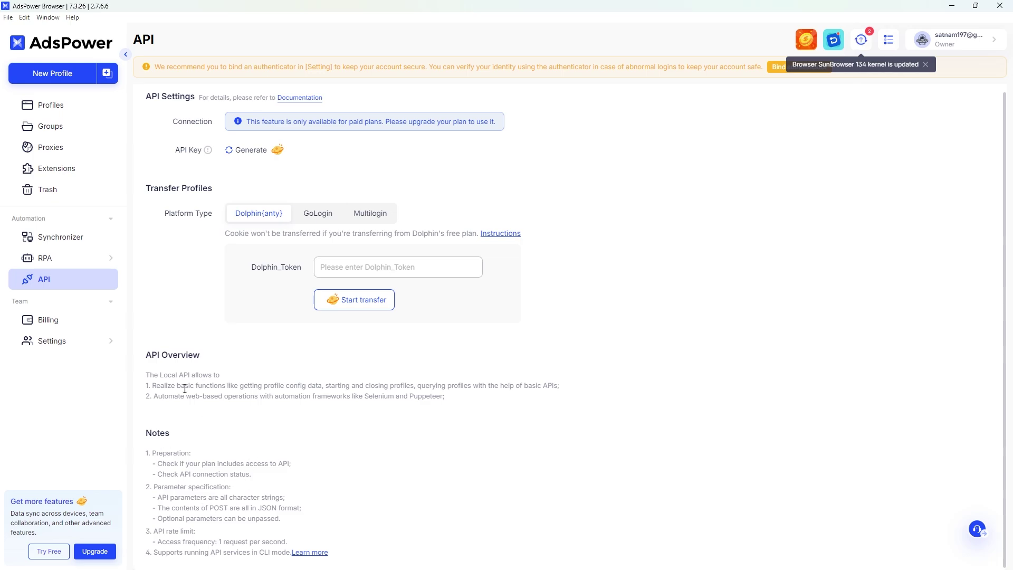
{"action": "mouse_move", "coordinate": [977, 529]}
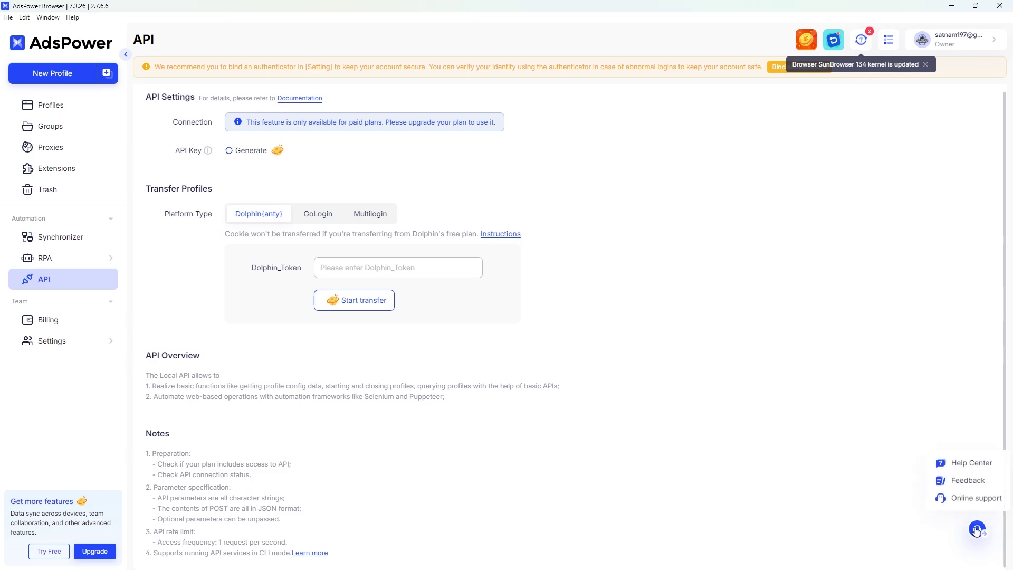
{"action": "left_click", "coordinate": [962, 499]}
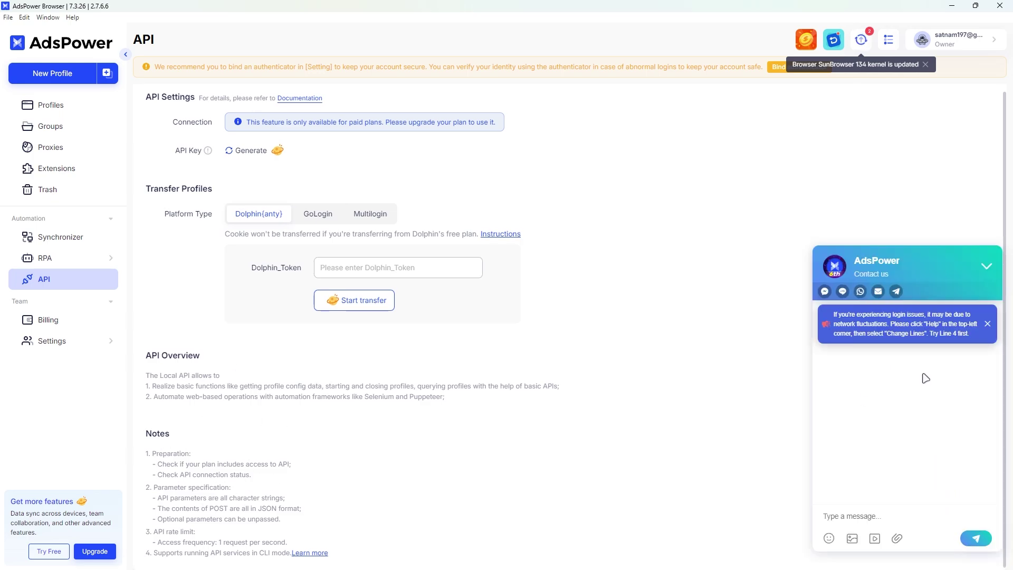
Open the Billing page, then the team Members page under Settings
{"action": "left_click", "coordinate": [48, 320]}
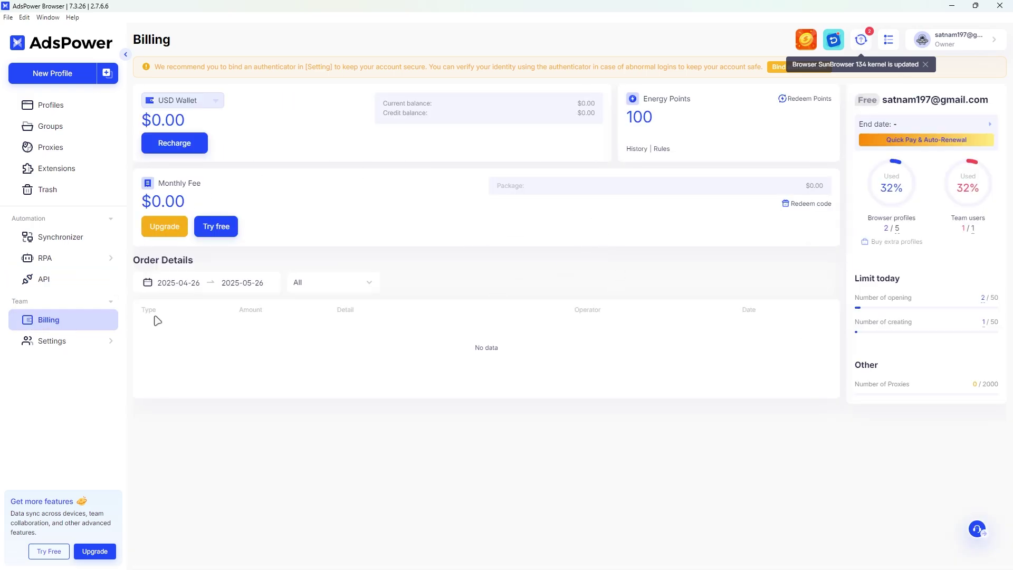
{"action": "left_click", "coordinate": [53, 344]}
{"action": "left_click", "coordinate": [60, 364]}
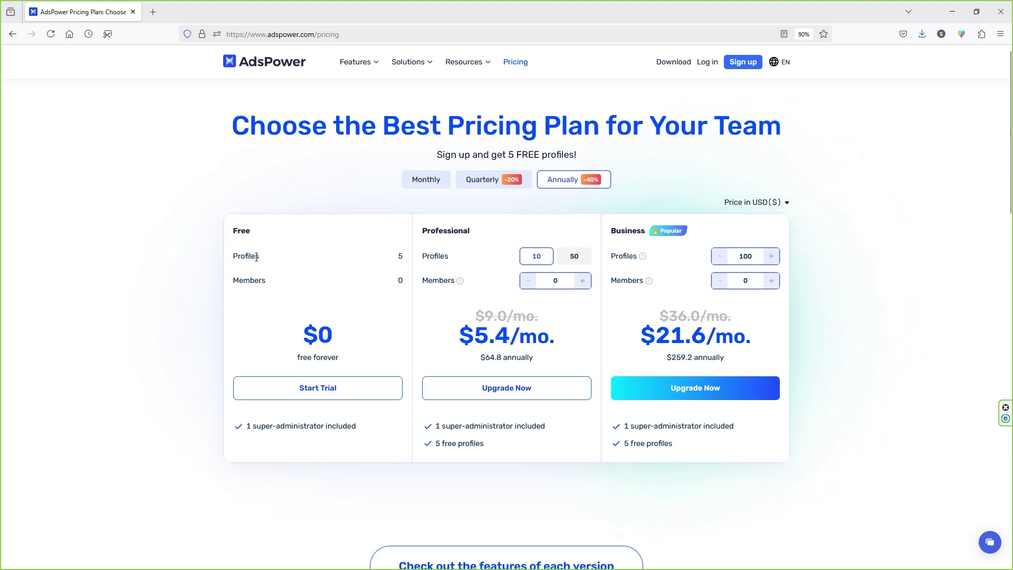
Highlight and deselect the Free and Professional plan headings
{"action": "left_click_drag", "start_coordinate": [234, 236], "coordinate": [253, 235]}
{"action": "left_click", "coordinate": [255, 239]}
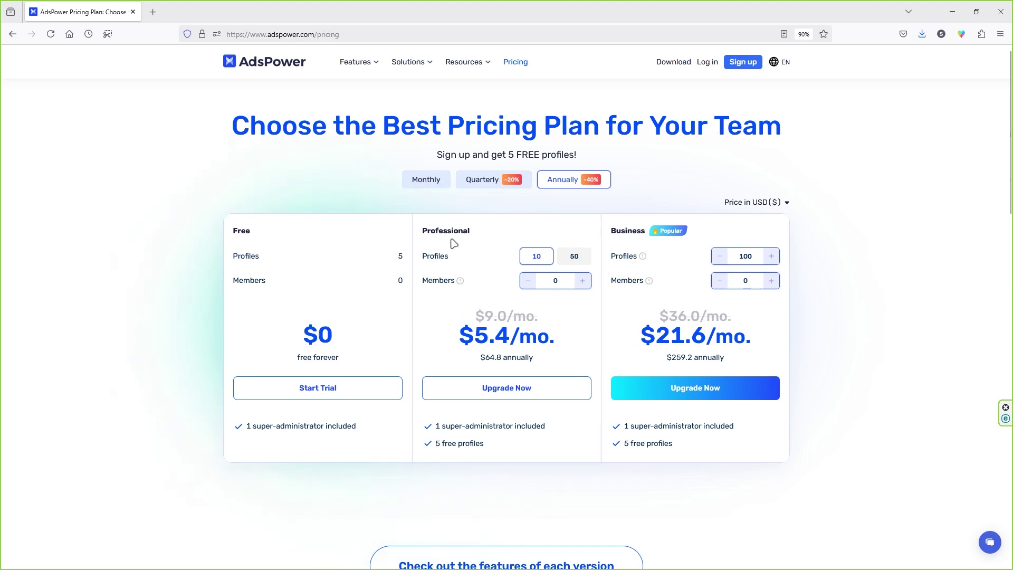
{"action": "left_click_drag", "start_coordinate": [423, 235], "coordinate": [482, 230]}
{"action": "left_click", "coordinate": [478, 254]}
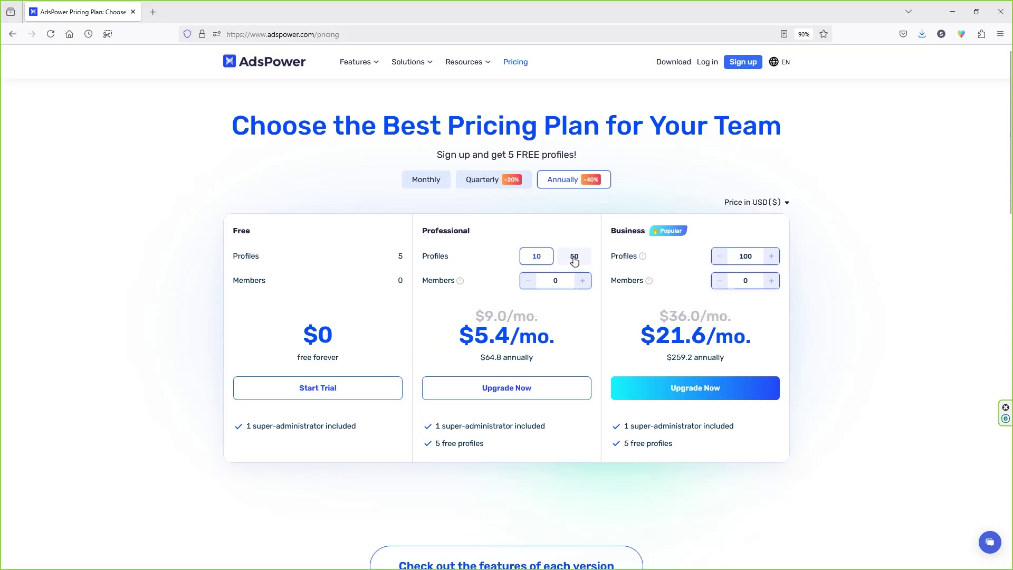
Price the Professional plan at 10 profiles and 1 member, billed annually at $8.4/mo
{"action": "left_click", "coordinate": [574, 258]}
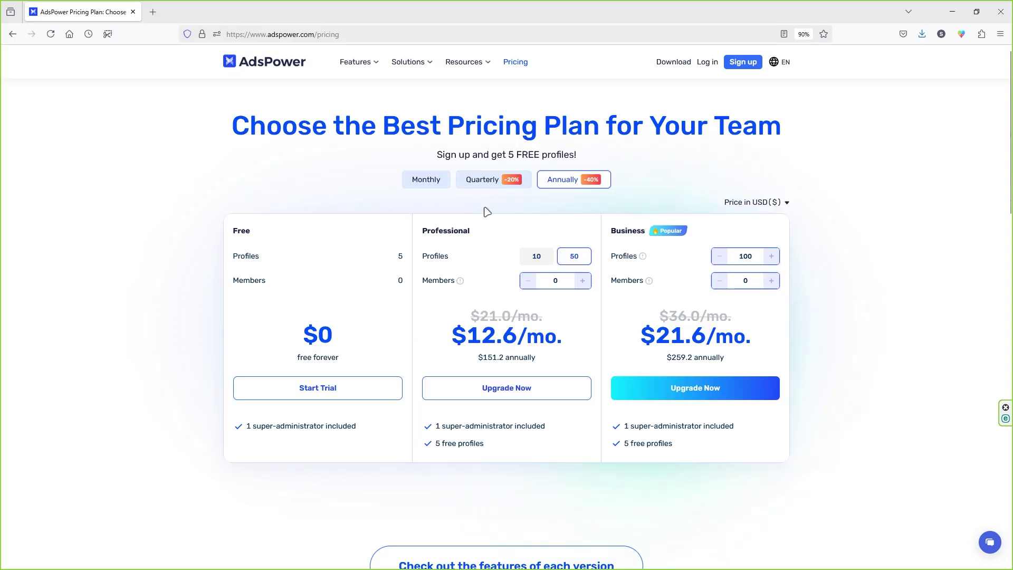
{"action": "left_click", "coordinate": [435, 181]}
{"action": "left_click", "coordinate": [532, 256]}
{"action": "left_click", "coordinate": [582, 260]}
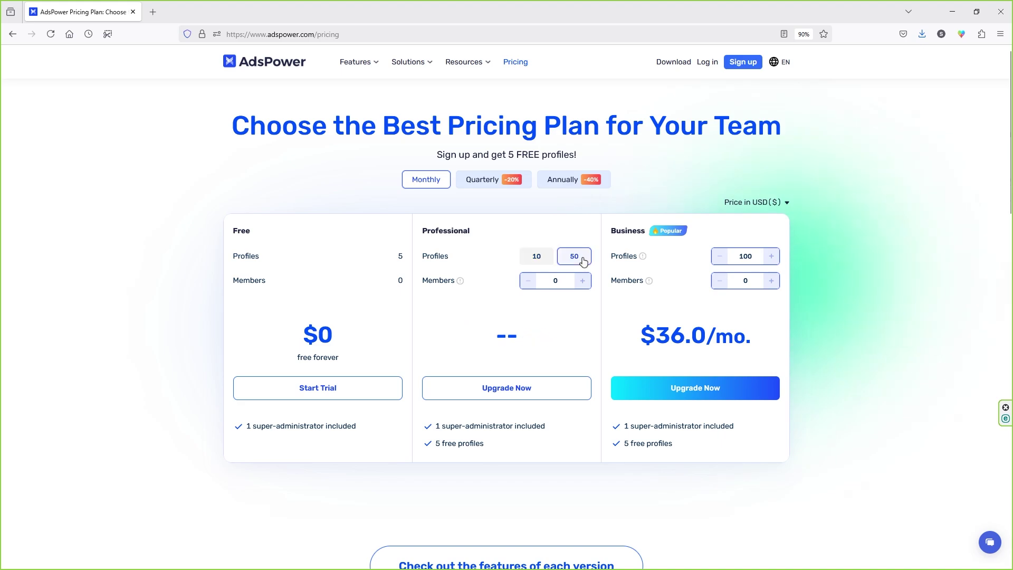
{"action": "left_click", "coordinate": [582, 280]}
{"action": "left_click", "coordinate": [536, 258]}
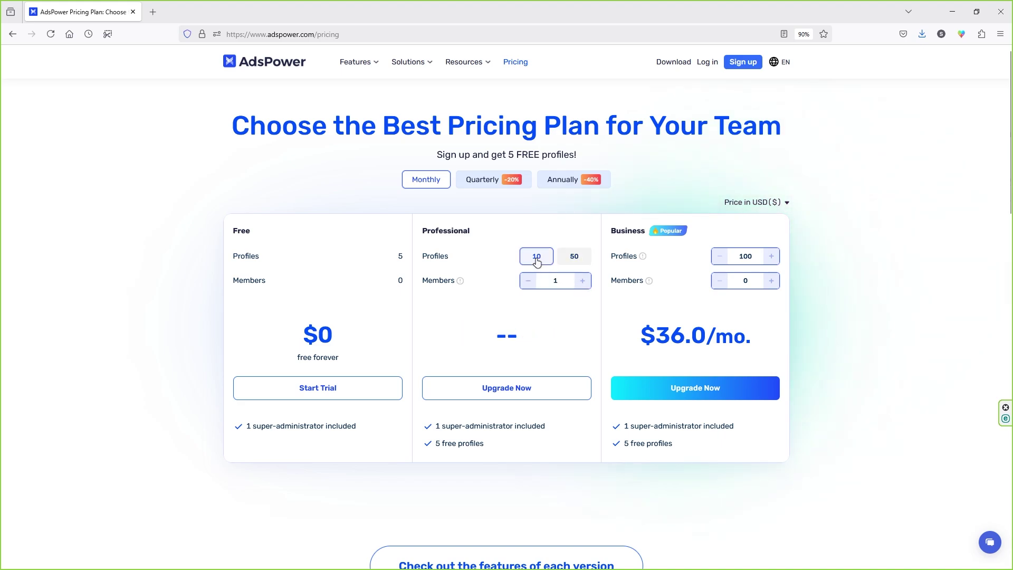
{"action": "left_click", "coordinate": [560, 182]}
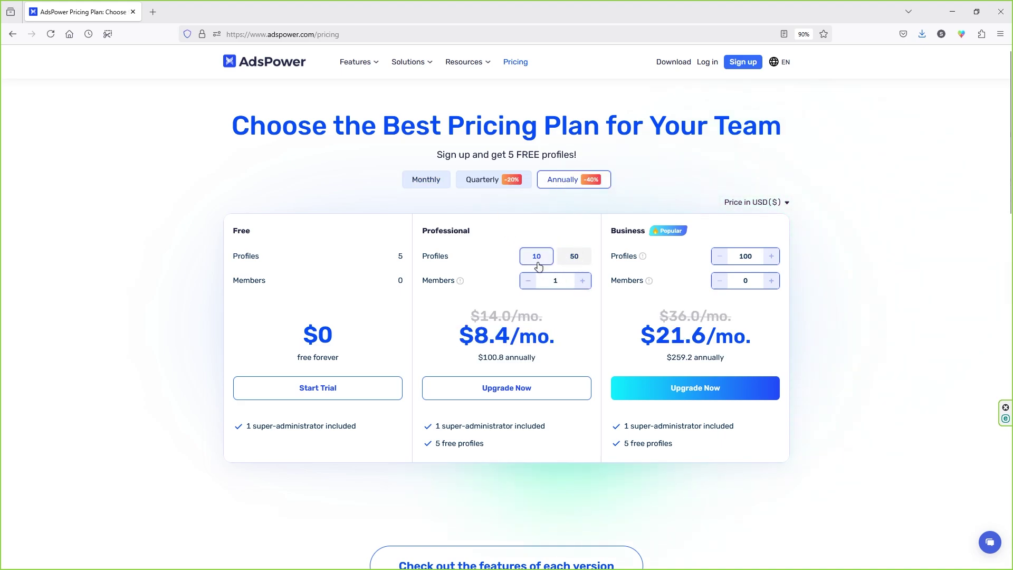